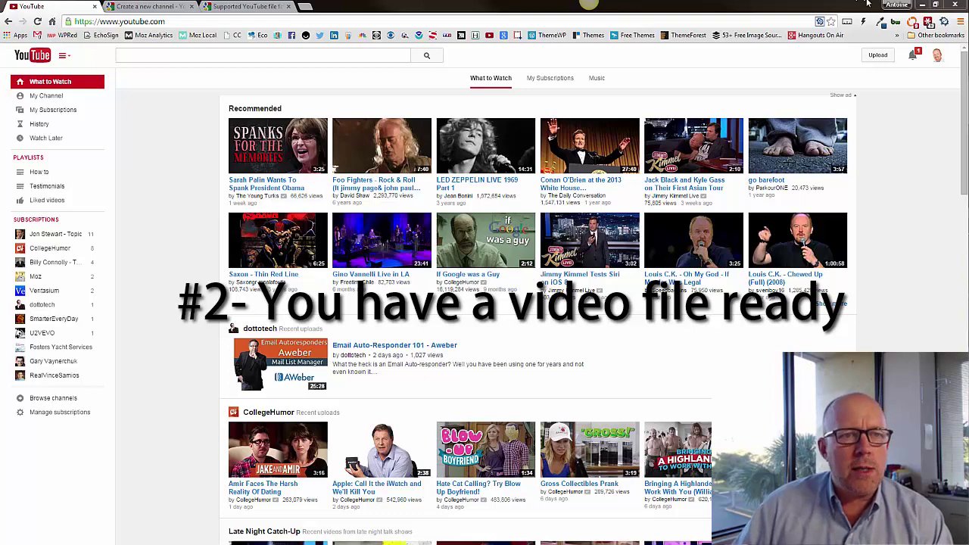
Close the 'Create a new channel' and 'Supported YouTube file formats' help tabs.
{"action": "left_click", "coordinate": [158, 7]}
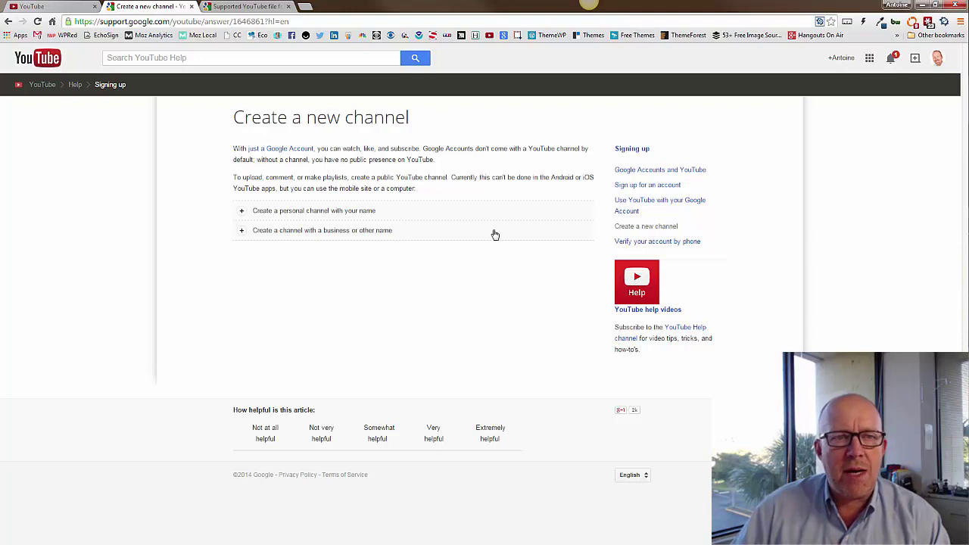
{"action": "left_click", "coordinate": [244, 5]}
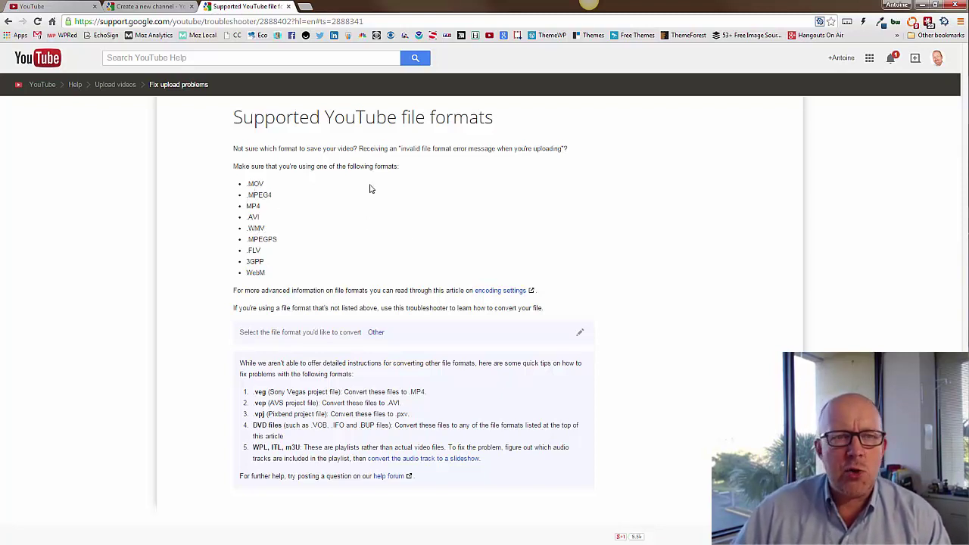
{"action": "left_click", "coordinate": [193, 10]}
{"action": "left_click", "coordinate": [192, 7]}
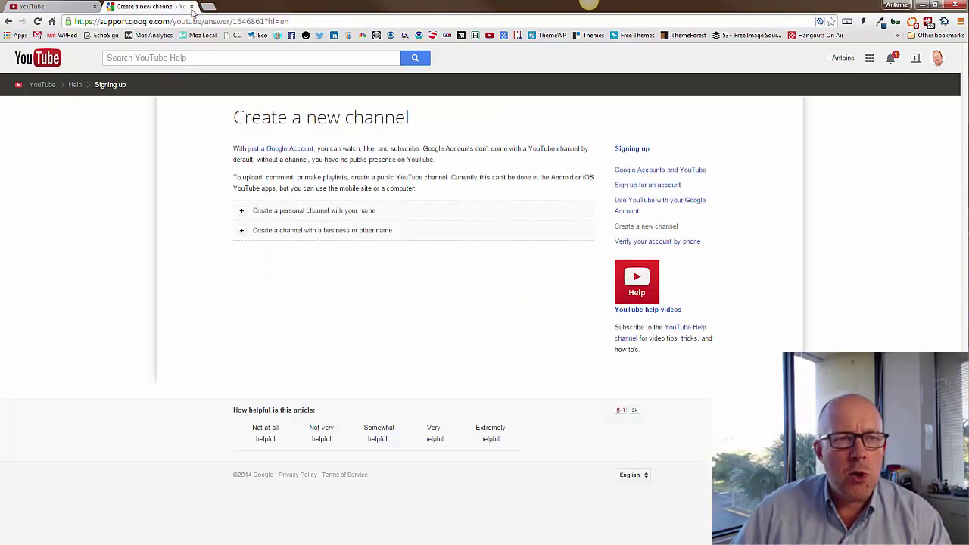
{"action": "left_click", "coordinate": [191, 6]}
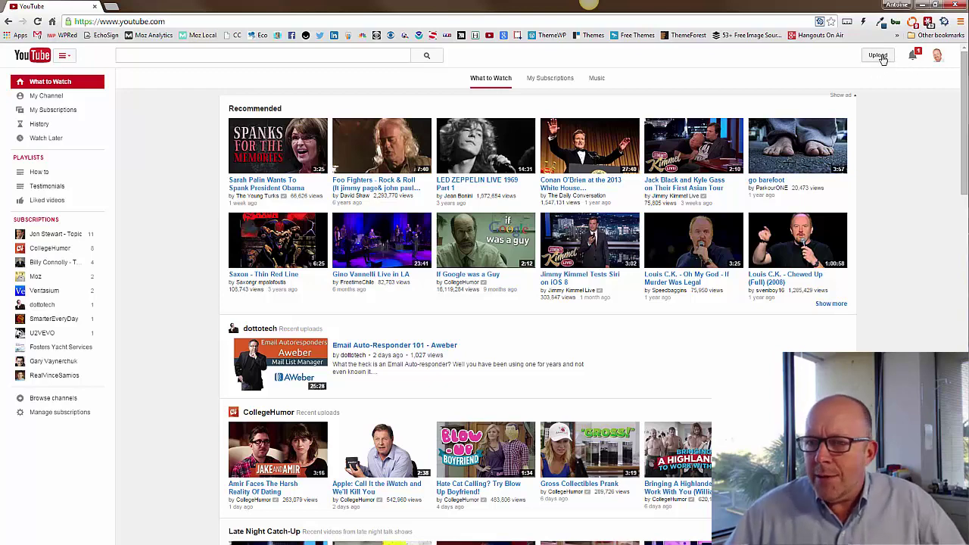
Start a new upload and set the video's privacy to Private.
{"action": "left_click", "coordinate": [880, 56]}
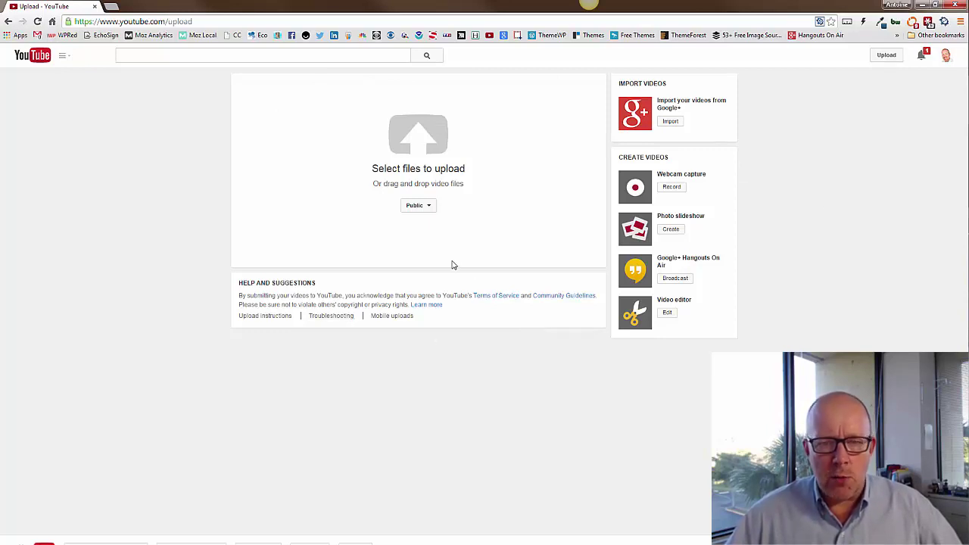
{"action": "left_click", "coordinate": [428, 208]}
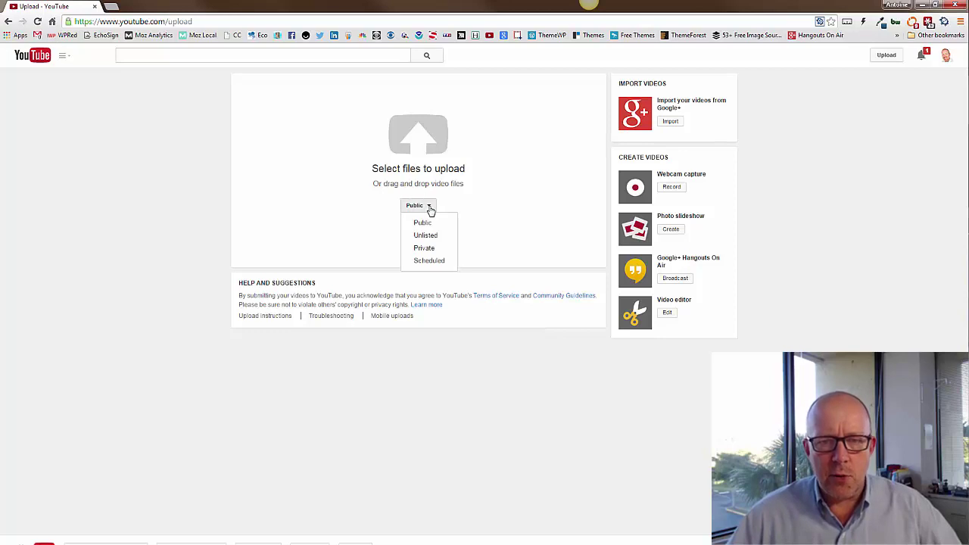
{"action": "left_click", "coordinate": [424, 248]}
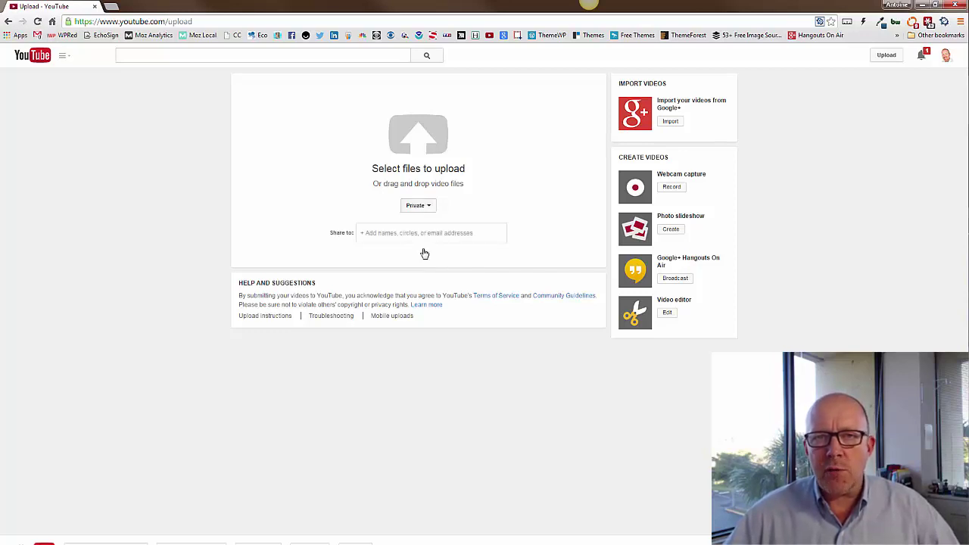
{"action": "left_click", "coordinate": [432, 208]}
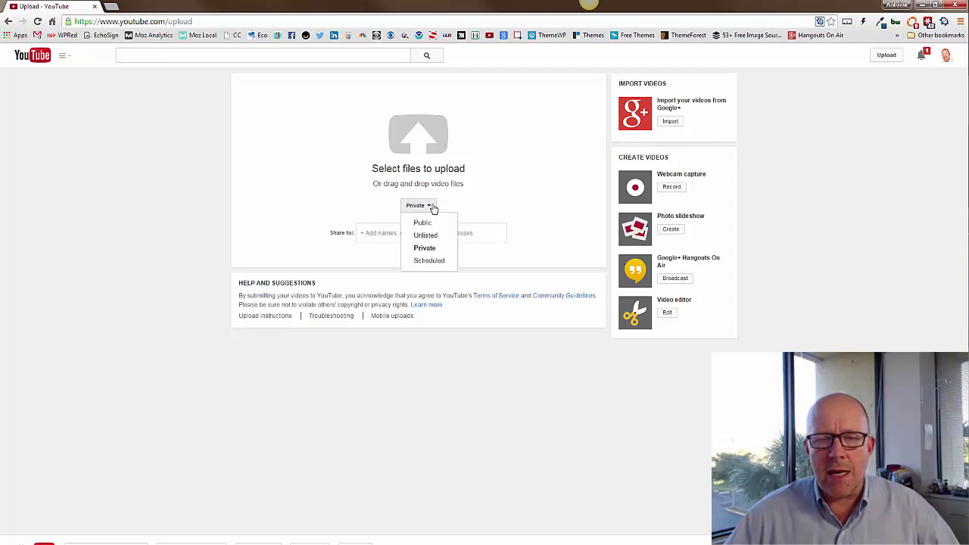
{"action": "left_click", "coordinate": [436, 251]}
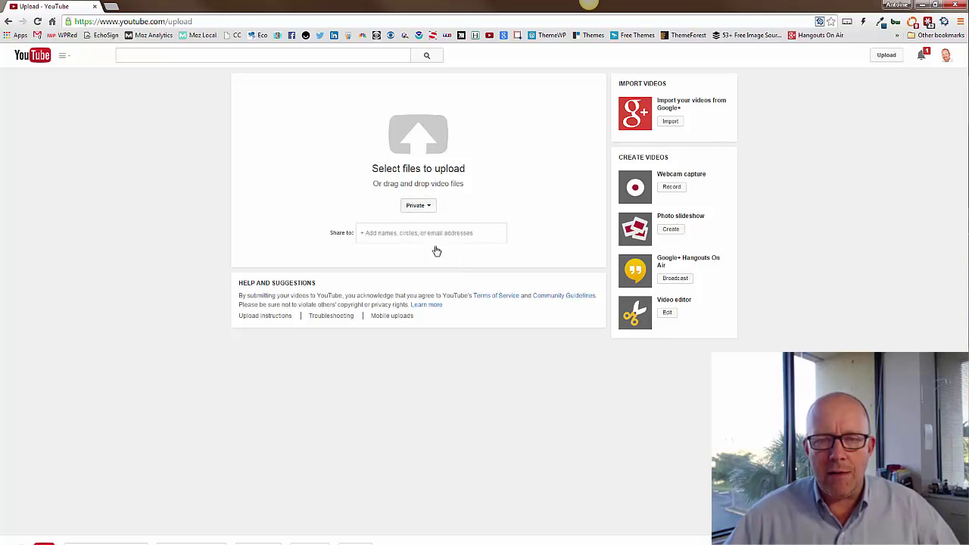
Pick video M2U00127 from the MARKETING Videos folder to upload.
{"action": "left_click", "coordinate": [418, 146]}
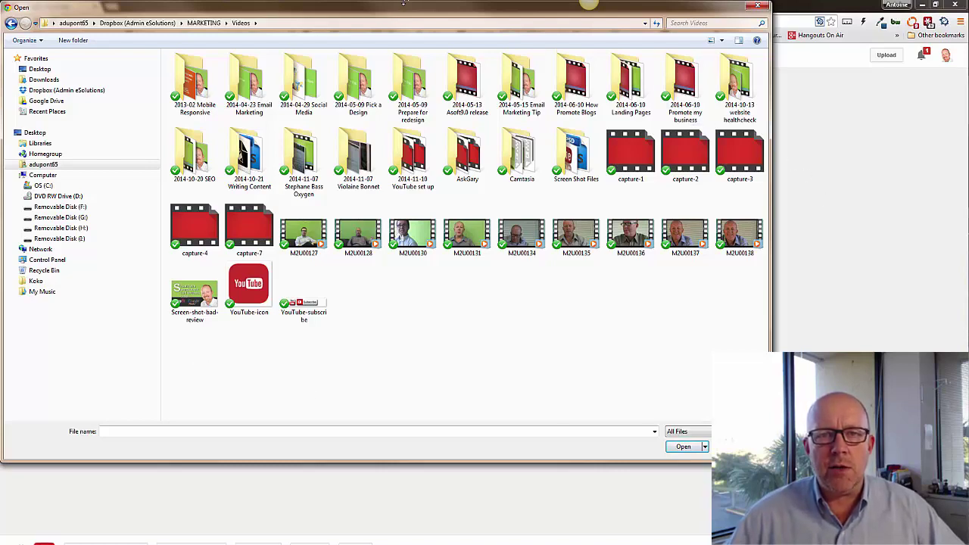
{"action": "left_click_drag", "start_coordinate": [408, 14], "coordinate": [501, 40]}
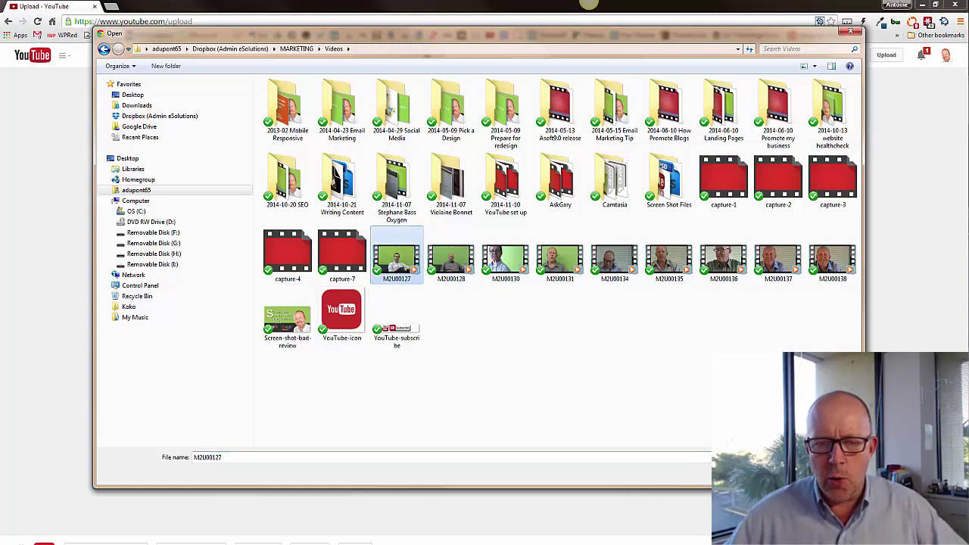
{"action": "key", "text": "Escape"}
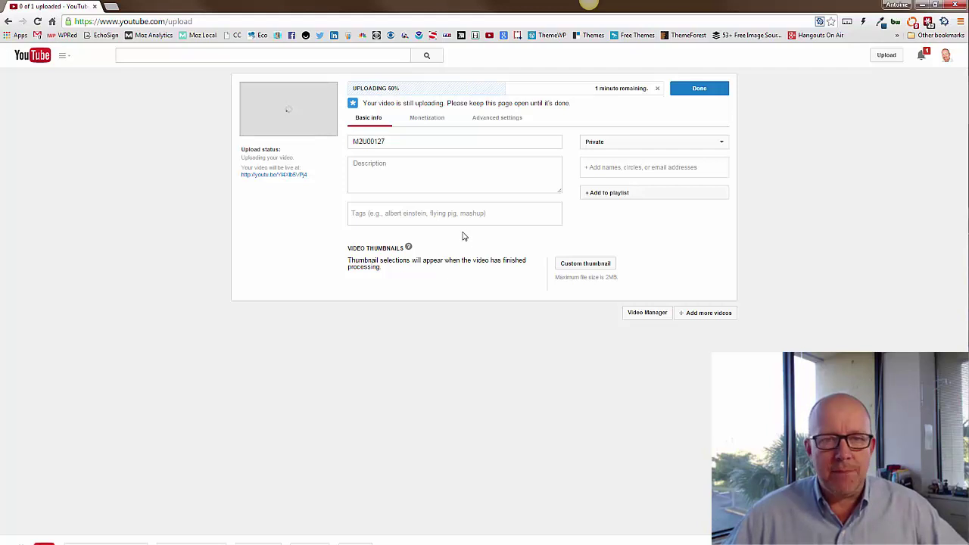
Put the cursor in the Title field while M2U00127 uploads.
{"action": "left_click", "coordinate": [400, 142]}
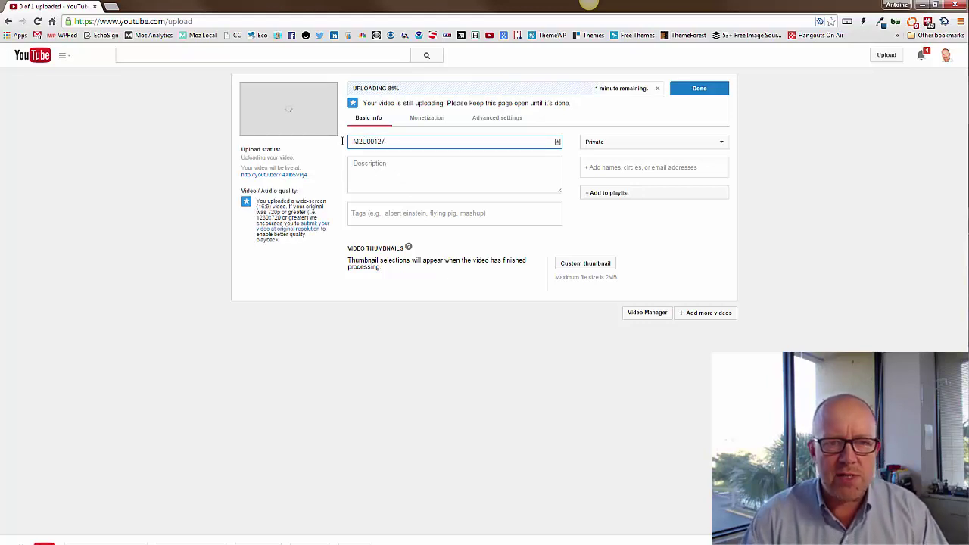
Replace the M2U00127 title with 'How to upload a video to YouTube'.
{"action": "key", "text": "BackSpace"}
{"action": "key", "text": "BackSpace"}
{"action": "key", "text": "BackSpace"}
{"action": "key", "text": "BackSpace"}
{"action": "key", "text": "BackSpace"}
{"action": "key", "text": "BackSpace"}
{"action": "key", "text": "BackSpace"}
{"action": "key", "text": "BackSpace"}
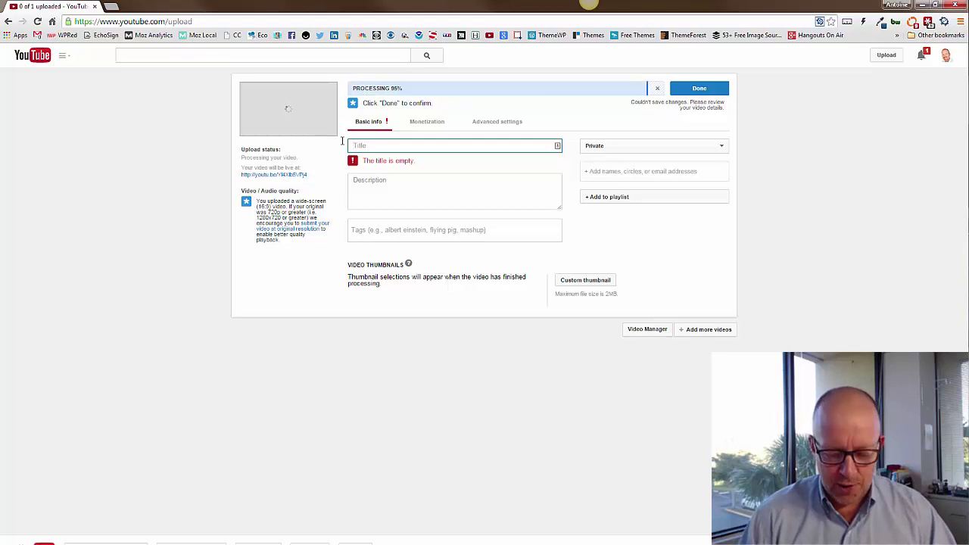
{"action": "type", "text": "How t"}
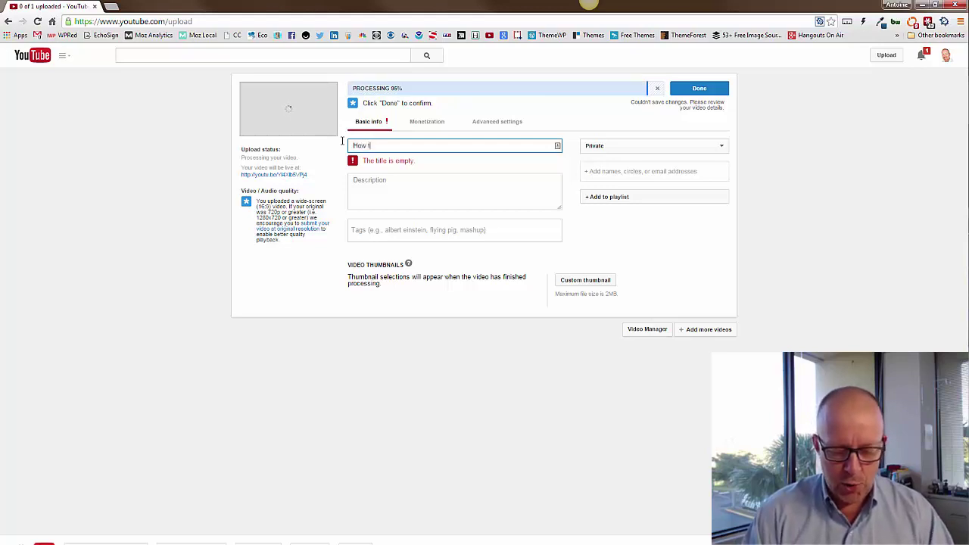
{"action": "type", "text": "o uploa"}
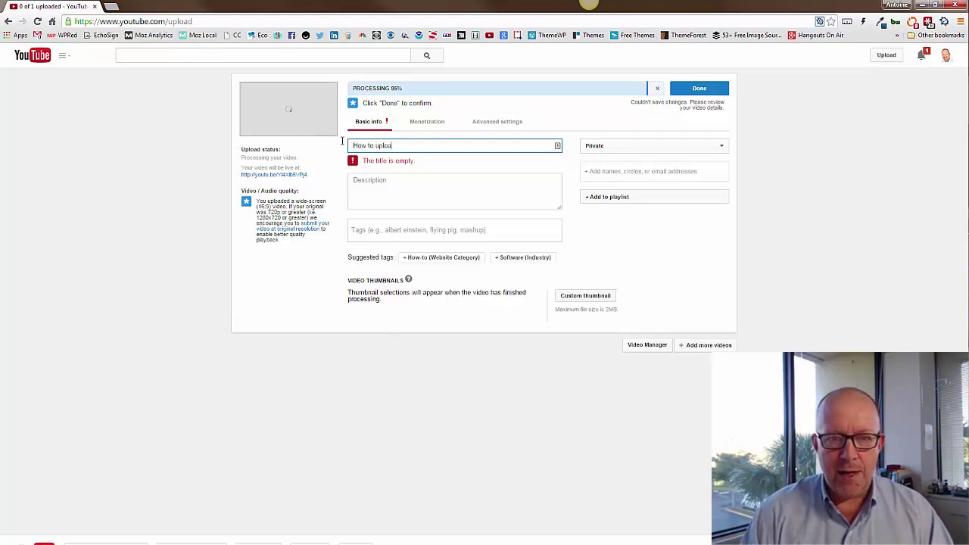
{"action": "type", "text": "d a v"}
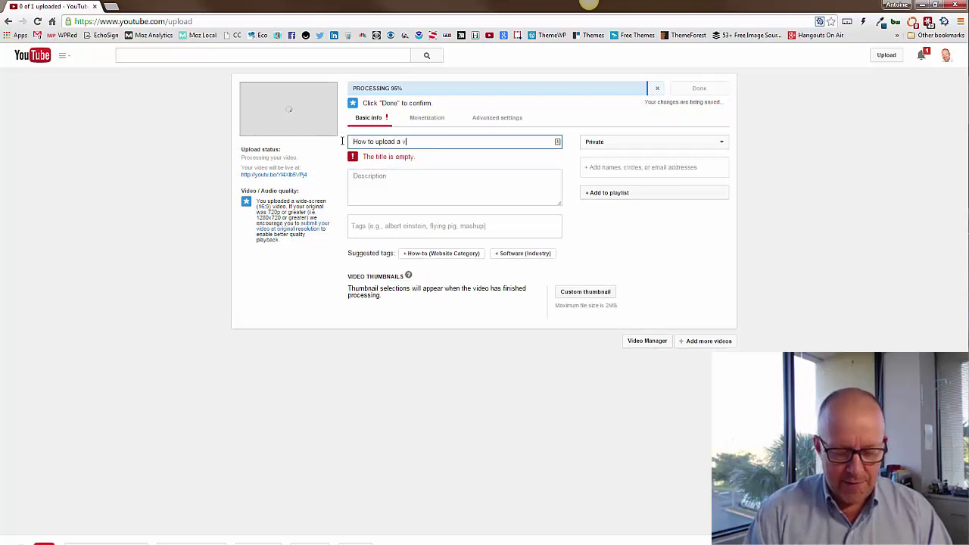
{"action": "type", "text": "ideo "}
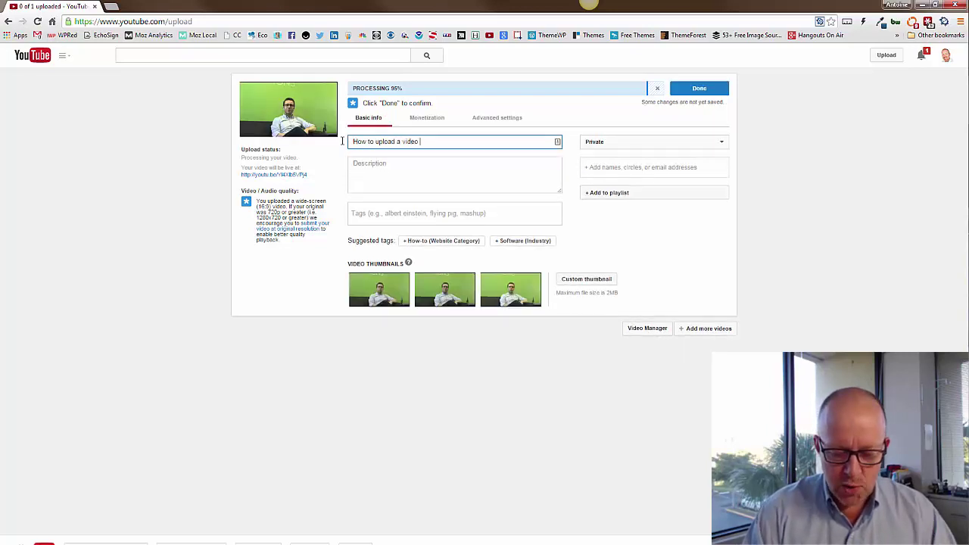
{"action": "type", "text": "to YouTube"}
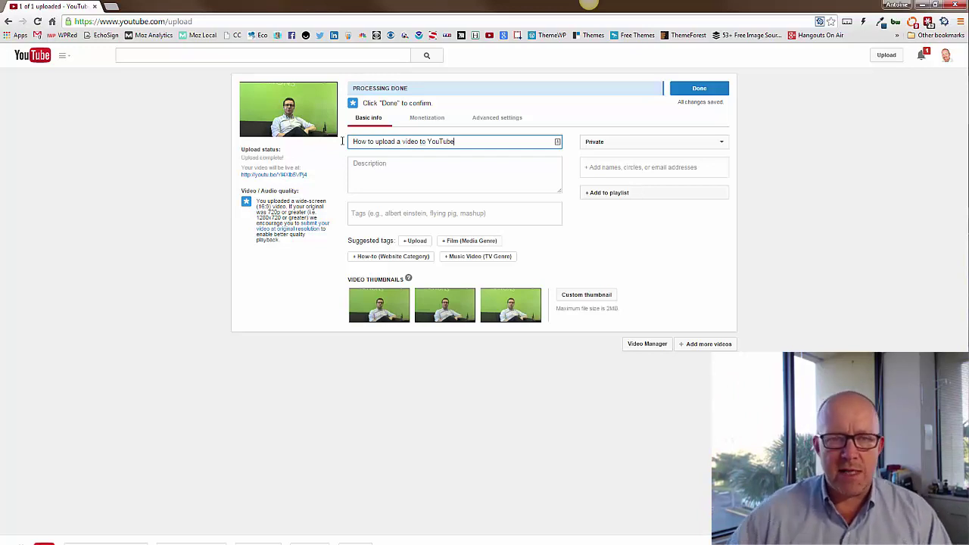
Focus the Description box and bring up the DEFAULT YouTube Description template in Notepad++.
{"action": "left_click", "coordinate": [369, 168]}
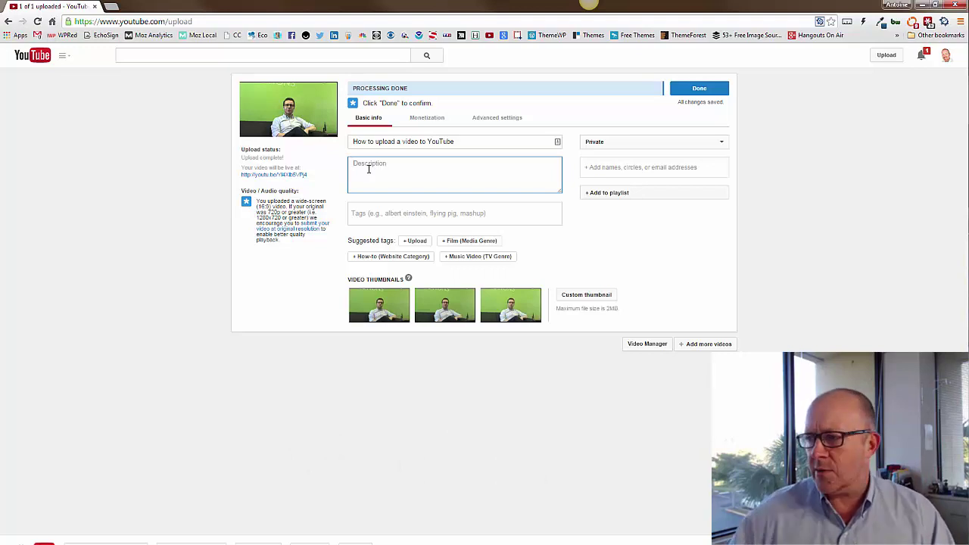
{"action": "left_click", "coordinate": [589, 4]}
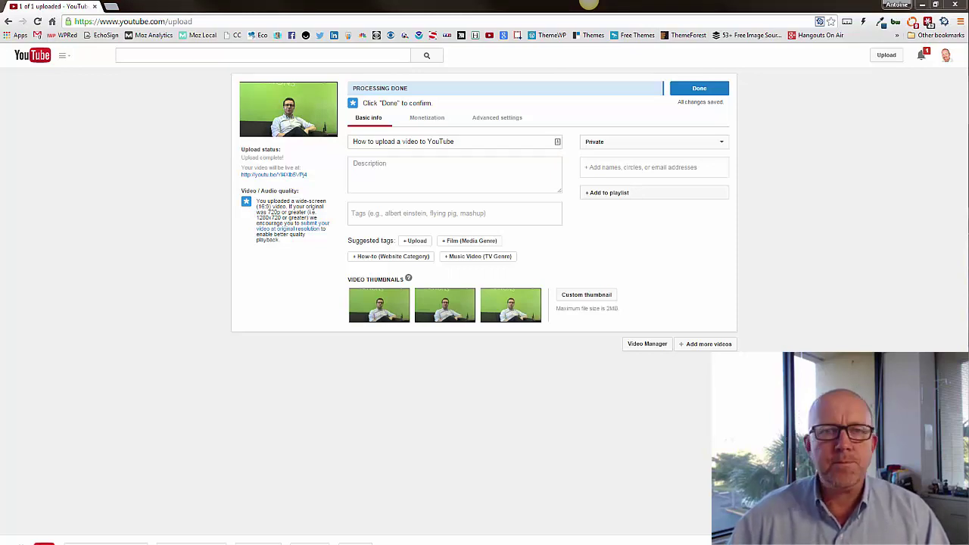
{"action": "key", "text": "alt+Tab"}
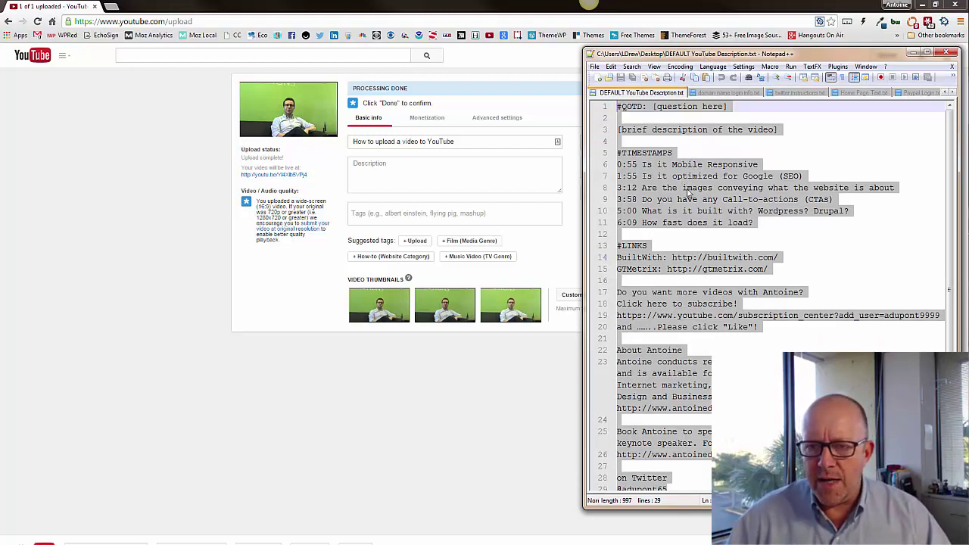
Select the whole Notepad++ description template, then return to YouTube's Description box.
{"action": "left_click", "coordinate": [686, 189]}
{"action": "key", "text": "ctrl+a"}
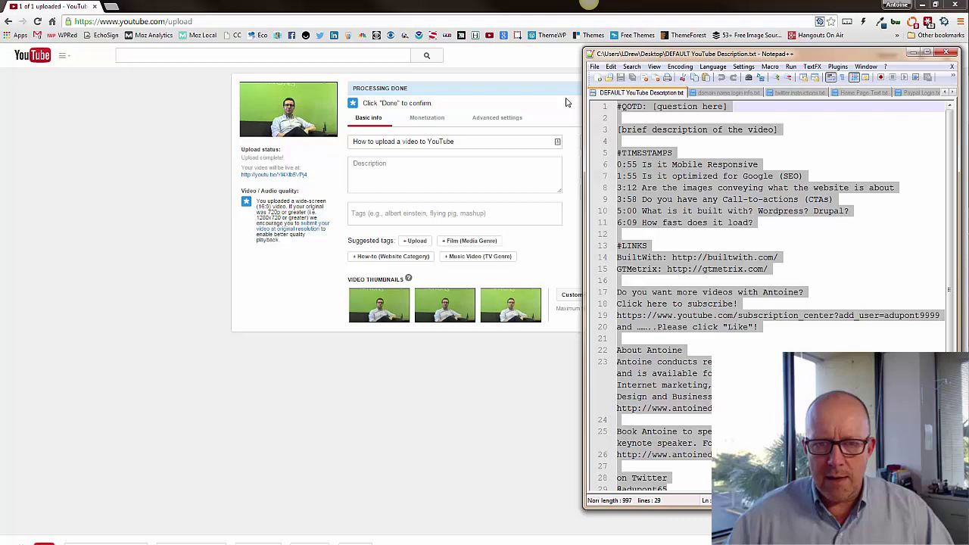
{"action": "left_click", "coordinate": [413, 172]}
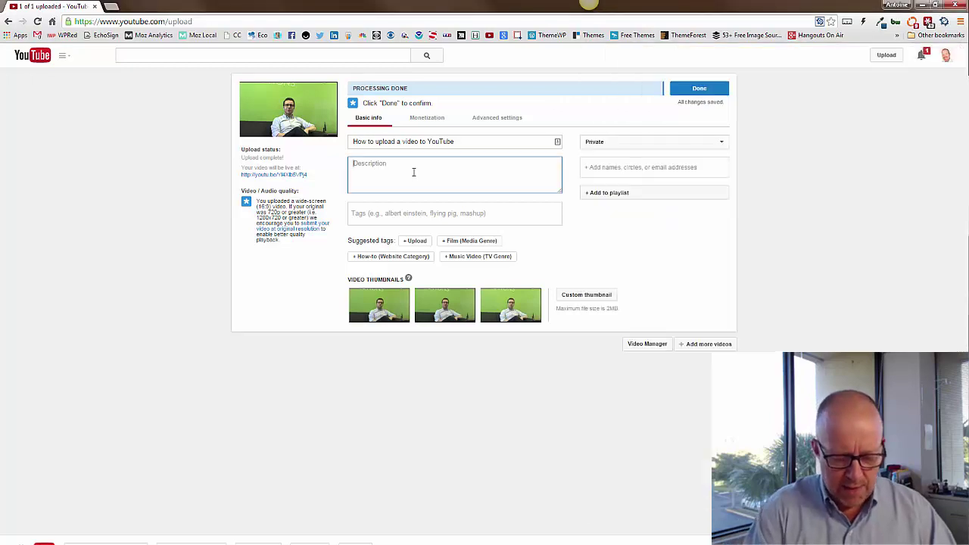
Paste the template into Description, enlarge the box, and select the #QOTD line.
{"action": "key", "text": "ctrl+v"}
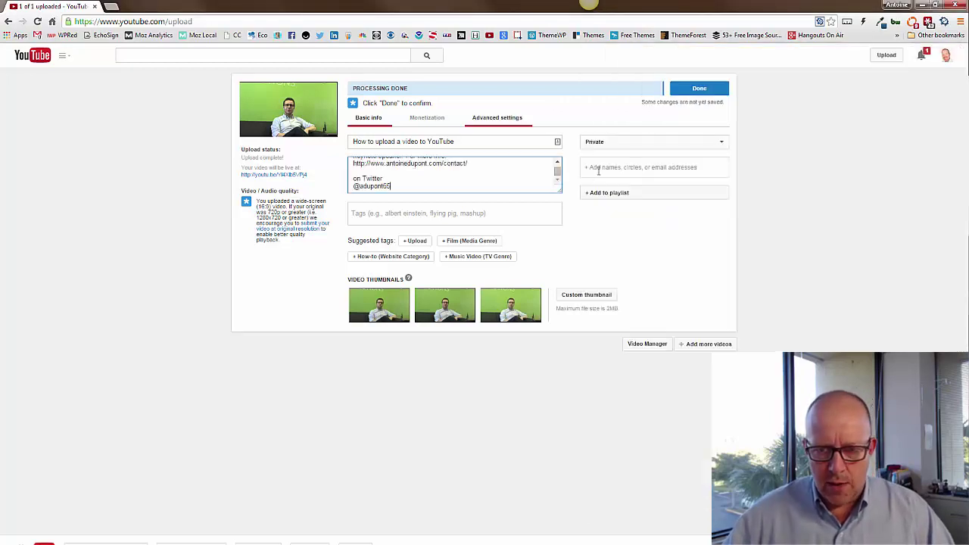
{"action": "left_click_drag", "start_coordinate": [560, 195], "coordinate": [561, 268]}
{"action": "left_click_drag", "start_coordinate": [541, 377], "coordinate": [538, 475]}
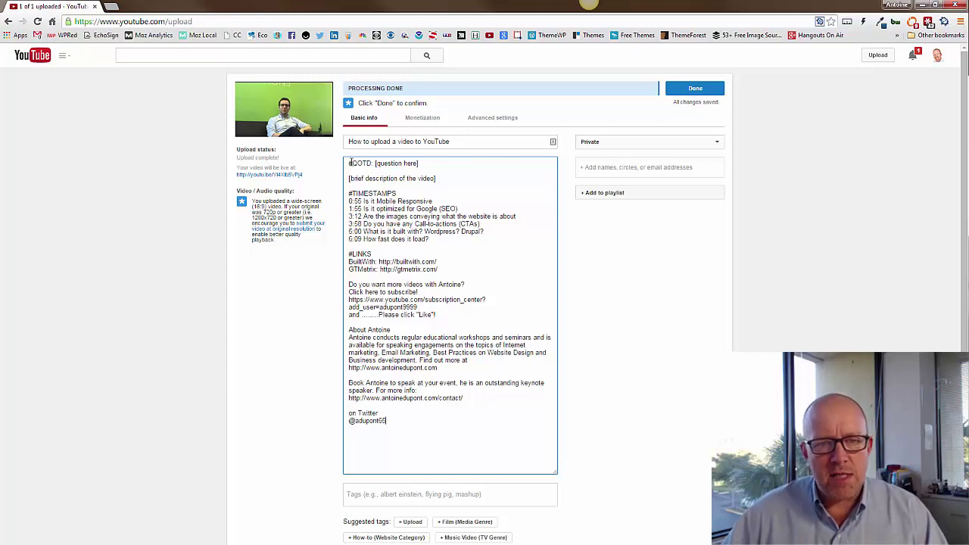
{"action": "left_click_drag", "start_coordinate": [348, 163], "coordinate": [436, 163]}
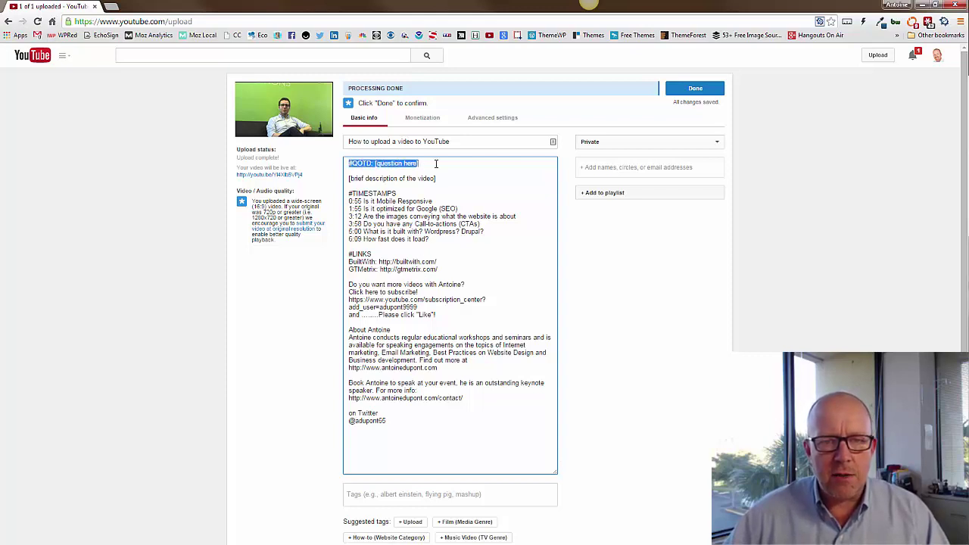
Delete the #QOTD line and blank first line, then highlight the 0:55 timestamp.
{"action": "key", "text": "Delete"}
{"action": "key", "text": "Delete"}
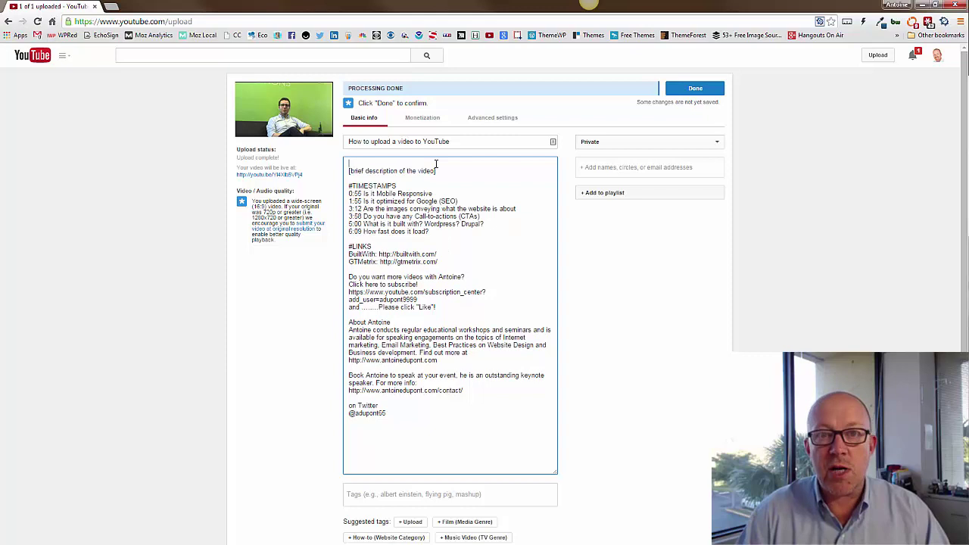
{"action": "key", "text": "Delete"}
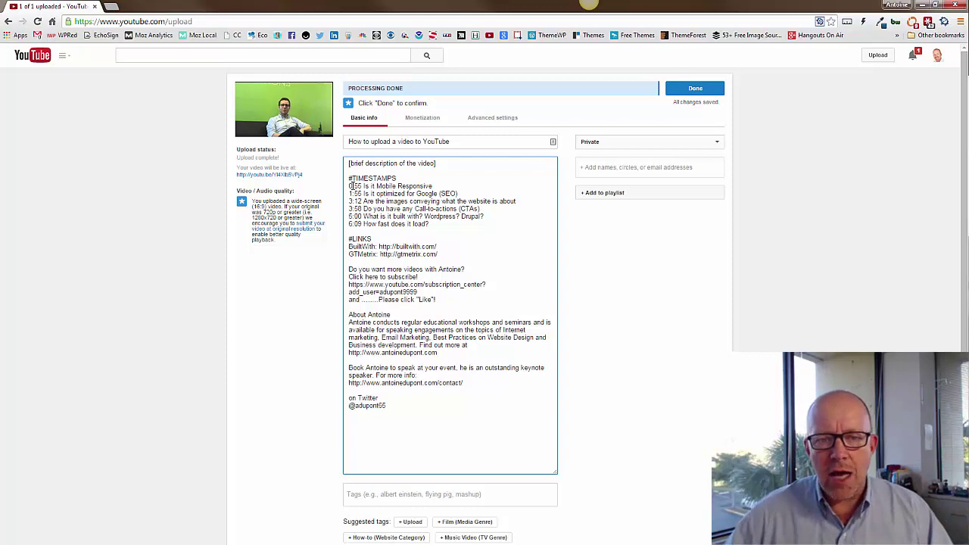
{"action": "left_click_drag", "start_coordinate": [348, 186], "coordinate": [359, 186]}
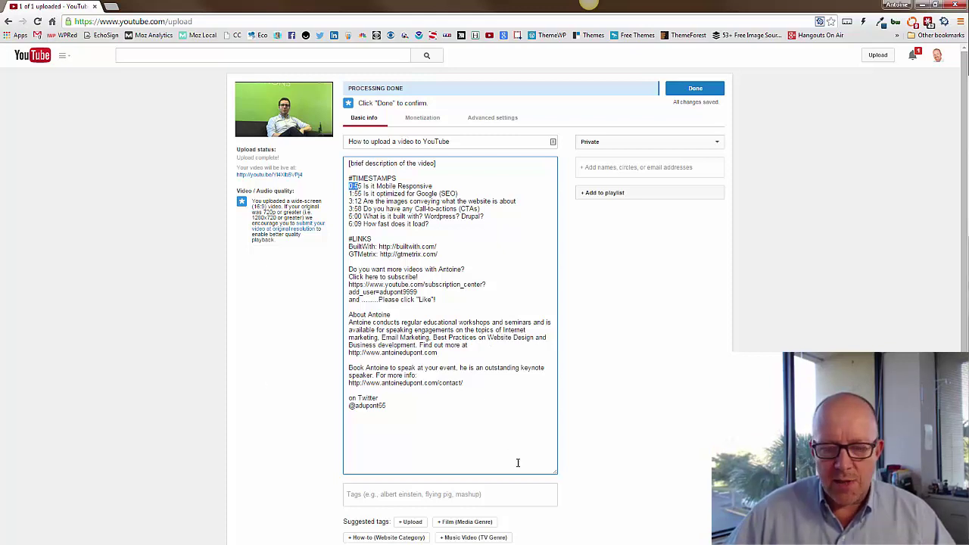
Scroll down to the Tags field and begin entering the video's tags.
{"action": "scroll", "coordinate": [613, 460], "scroll_direction": "down", "scroll_amount": 3}
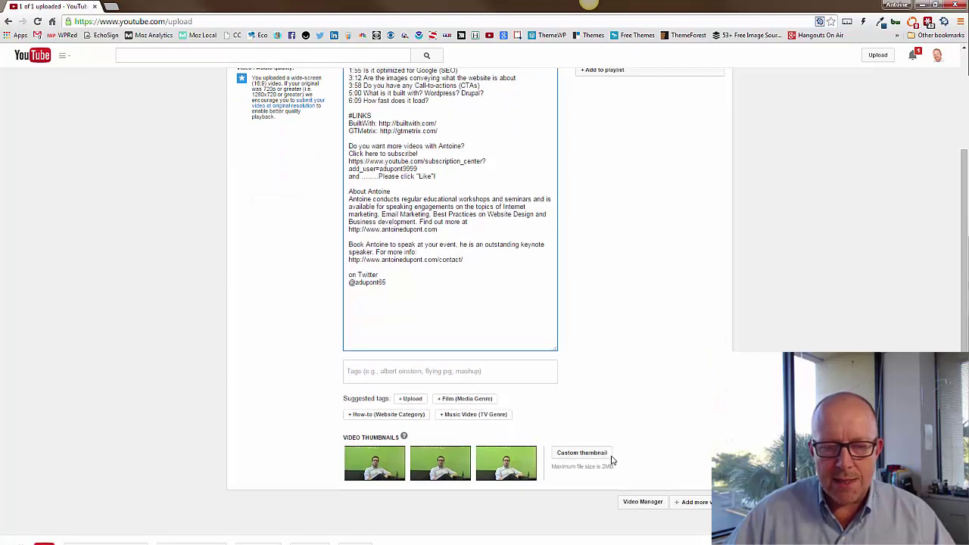
{"action": "left_click", "coordinate": [372, 370]}
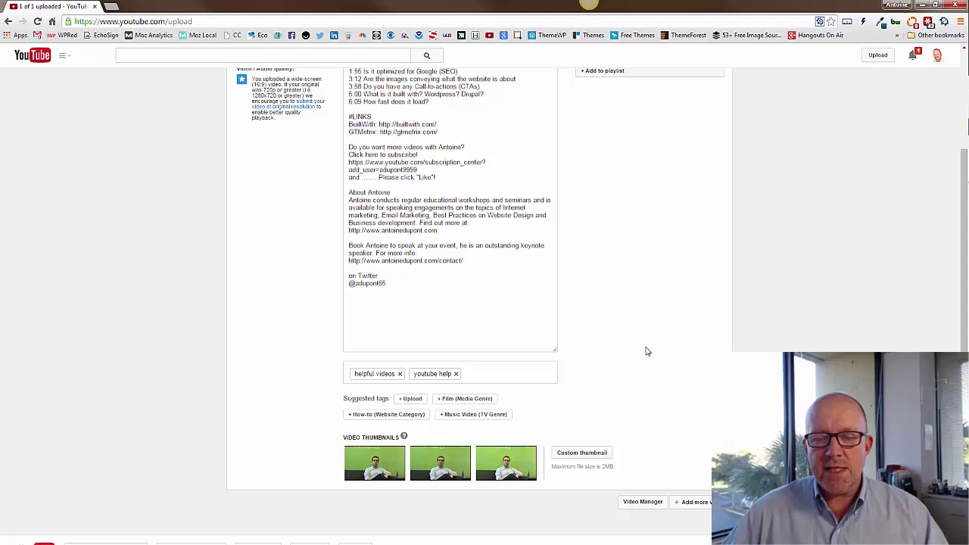
Use the third frame as thumbnail, keep the video Private, and add it to the How to playlist.
{"action": "left_click", "coordinate": [516, 461]}
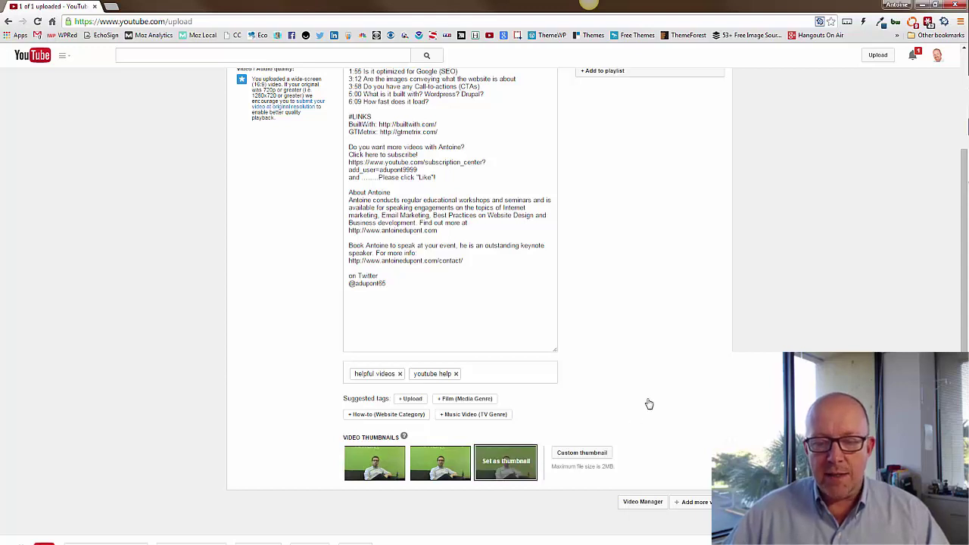
{"action": "scroll", "coordinate": [647, 401], "scroll_direction": "up", "scroll_amount": 3}
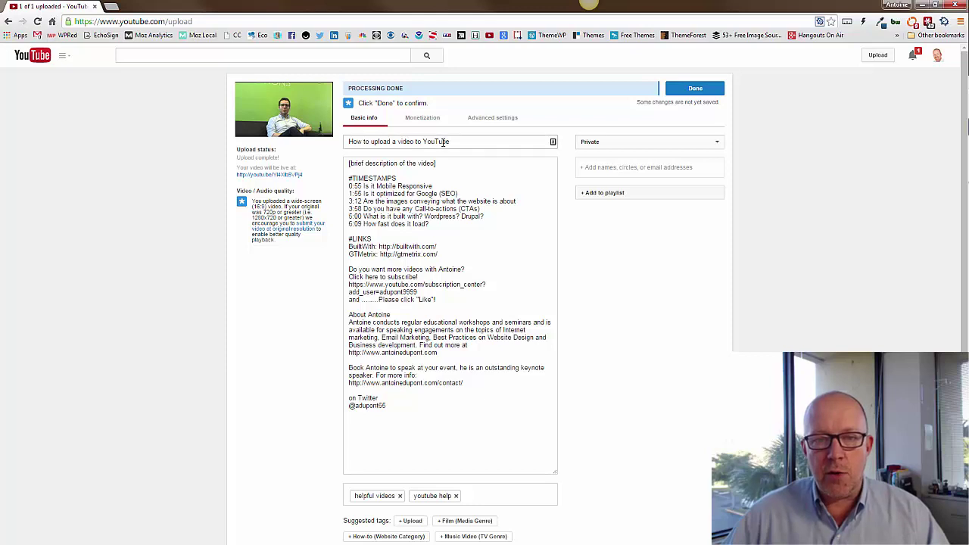
{"action": "left_click", "coordinate": [688, 148]}
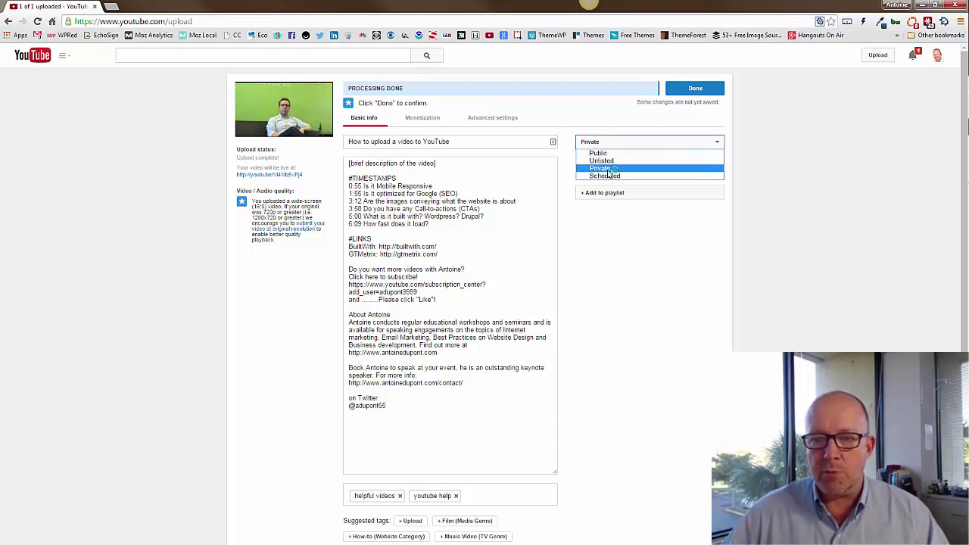
{"action": "left_click", "coordinate": [604, 170]}
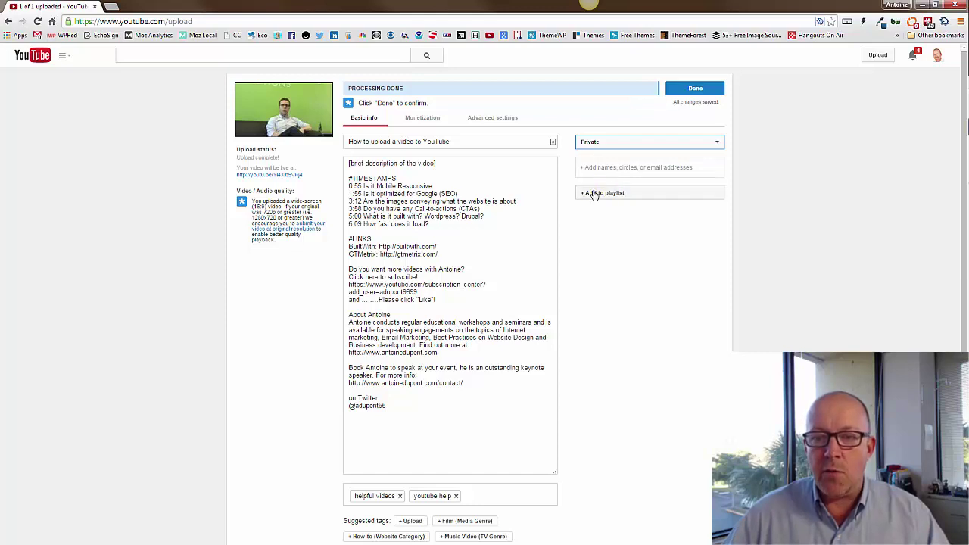
{"action": "left_click", "coordinate": [594, 193]}
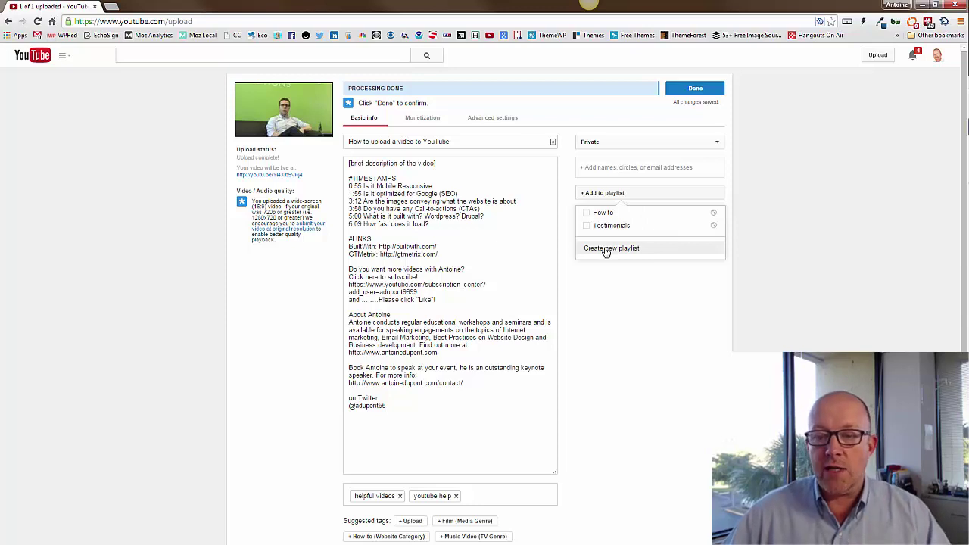
{"action": "left_click", "coordinate": [586, 213]}
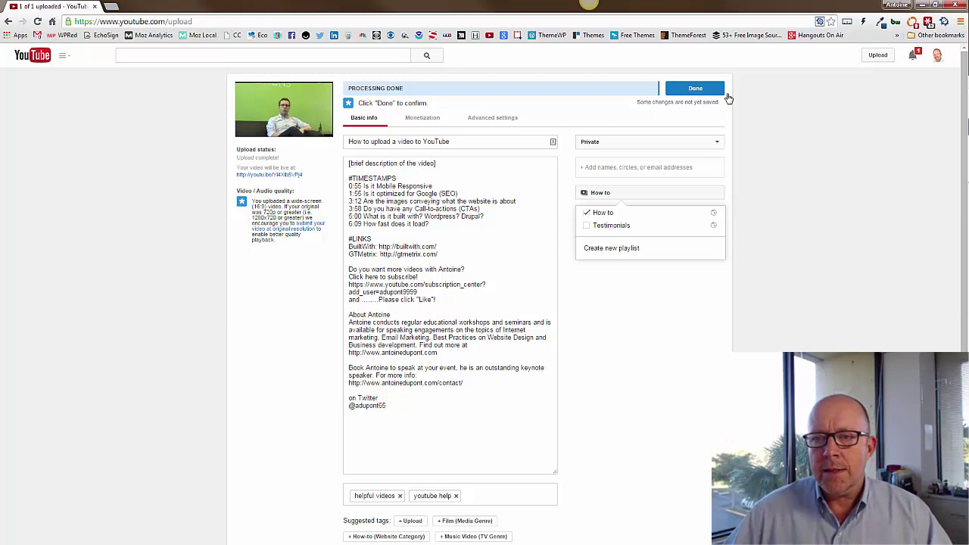
Finalise 'How to upload a video to YouTube' so it shows as ready with its youtu.be link.
{"action": "left_click", "coordinate": [695, 90]}
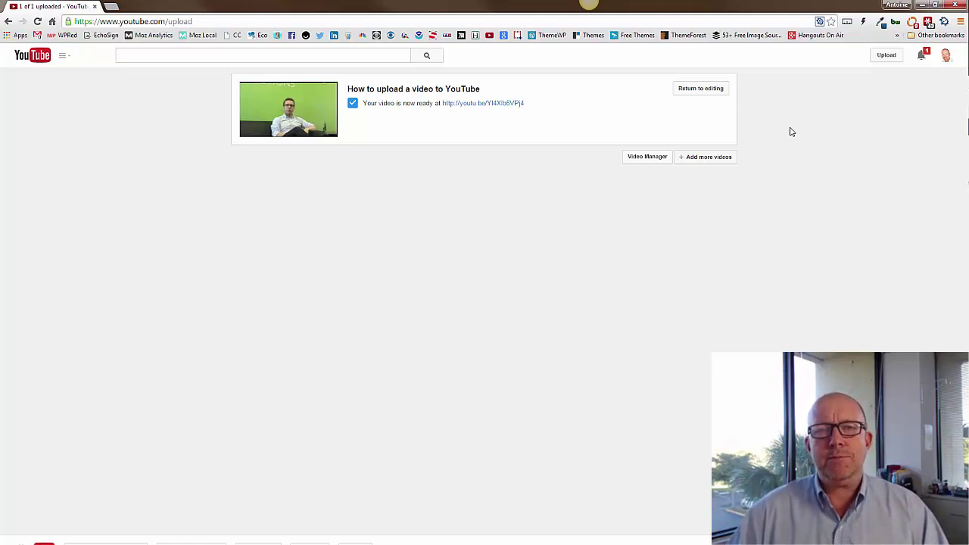
Reopen the uploaded video's details at its Monetization settings for ads.
{"action": "left_click", "coordinate": [701, 88]}
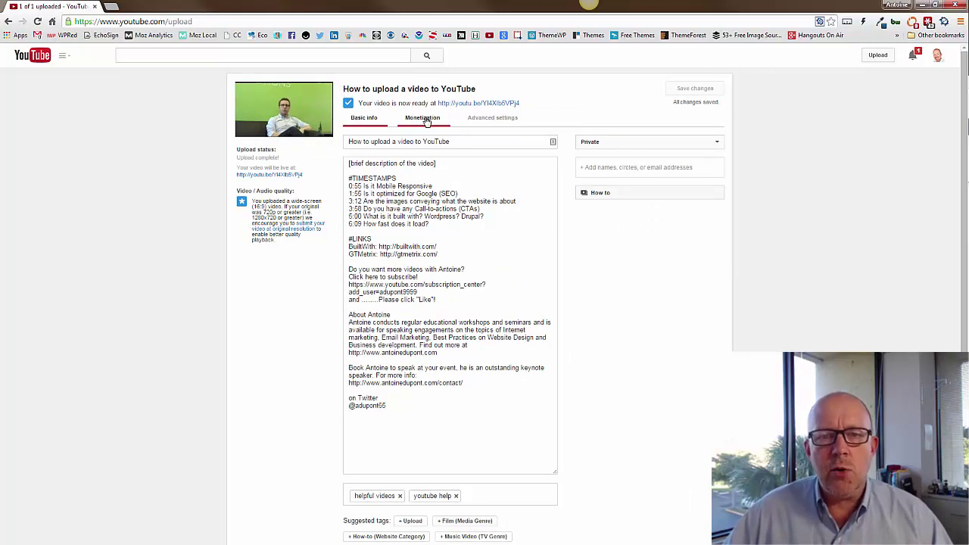
{"action": "left_click", "coordinate": [426, 119]}
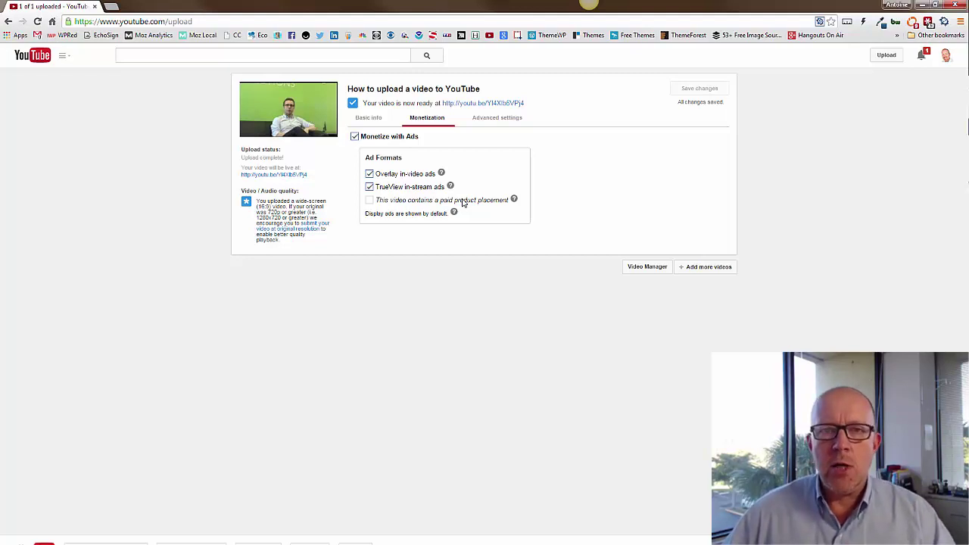
Show the advanced settings: comments allowed, Standard YouTube License, Howto & Style category, English language.
{"action": "left_click", "coordinate": [496, 120]}
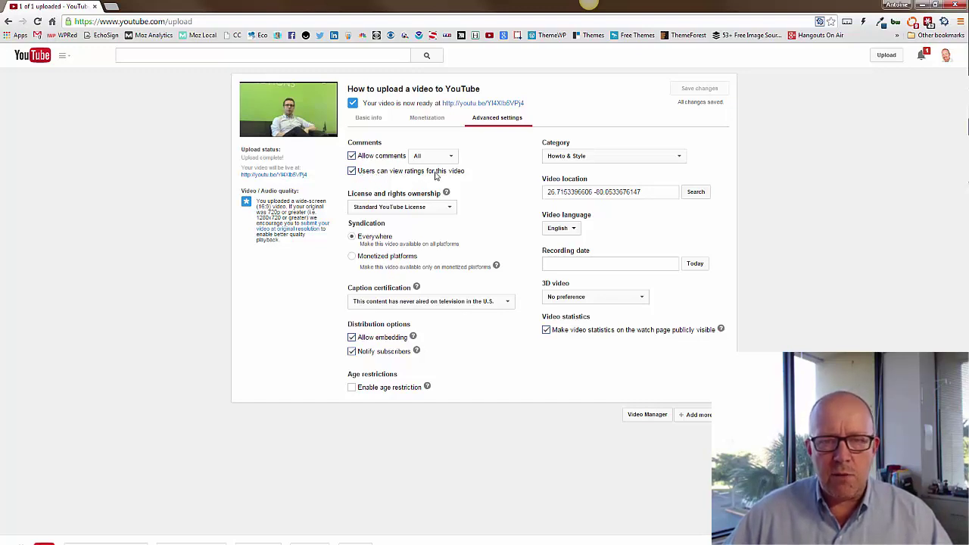
Fill in the recording date as today, November 13, 2014.
{"action": "left_click", "coordinate": [694, 266]}
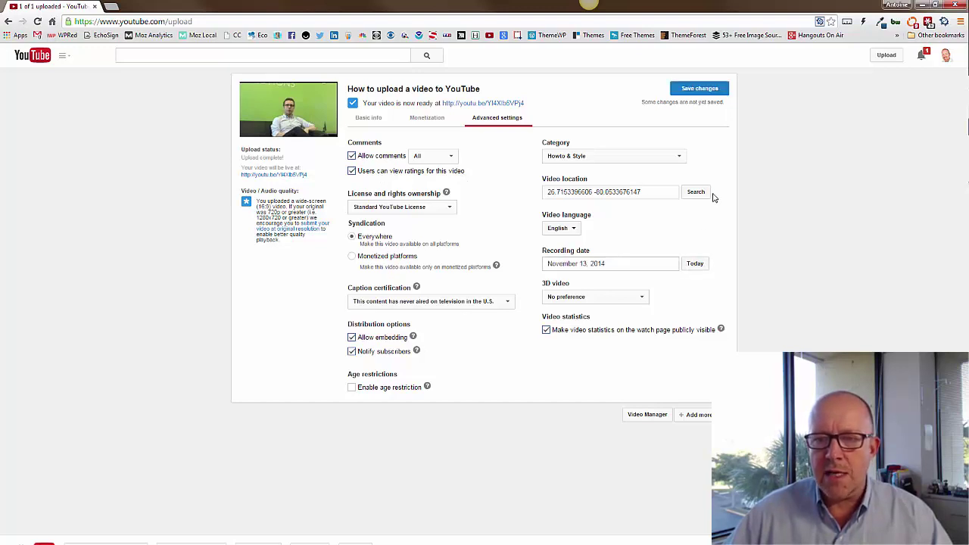